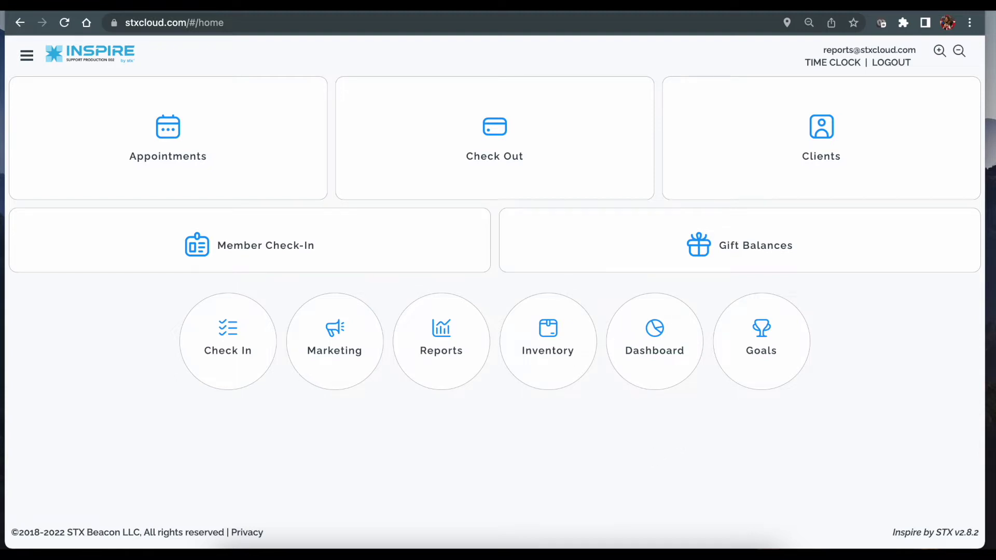
Step: Expand the Setup section in the side menu and go to the Setup Service page
click(28, 57)
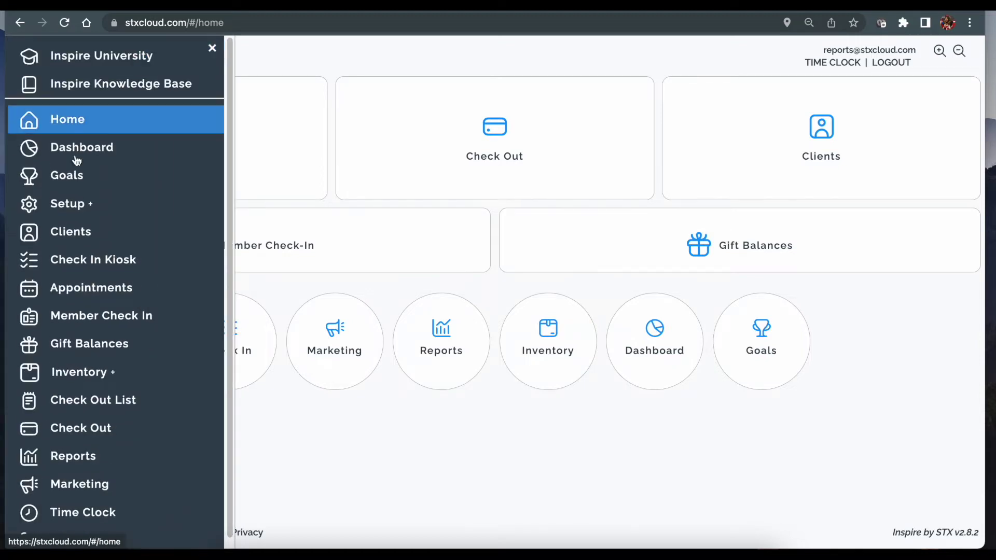
click(84, 208)
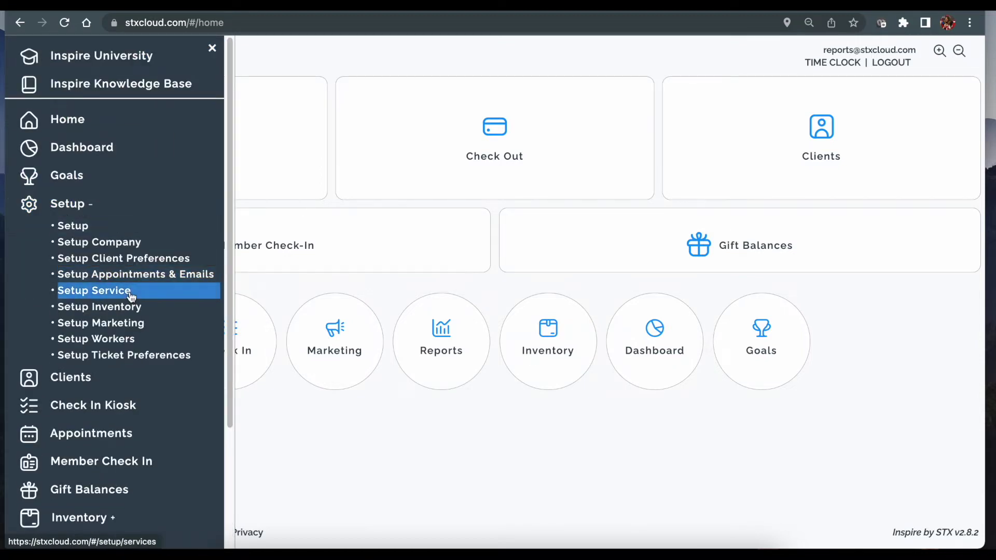
click(127, 289)
Step: On Setup Memberships, add a 5 Massages membership priced 400 with Massage Package and auto-expiring packages
click(772, 205)
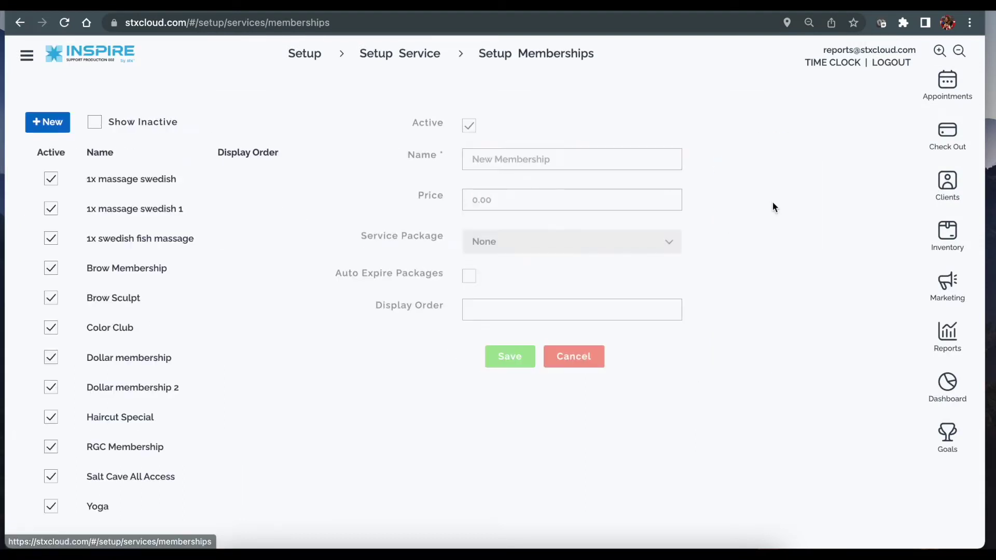
click(43, 124)
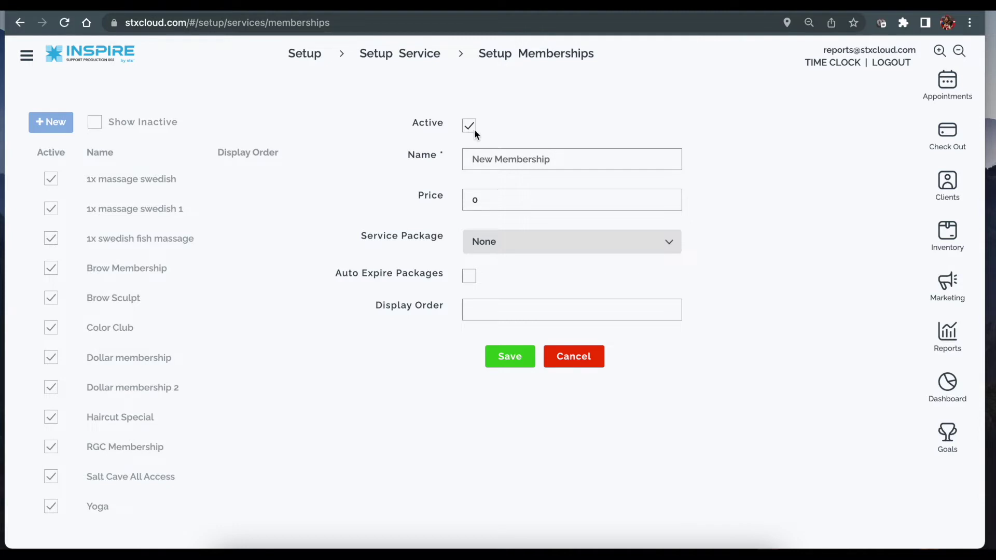
click(518, 162)
text(5 Massages)
key(Tab)
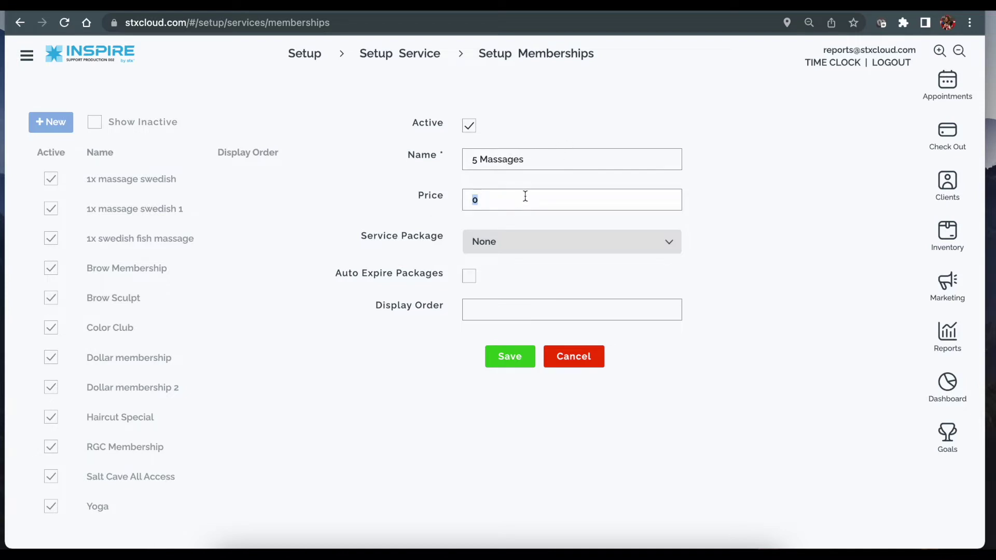
text(400)
click(516, 237)
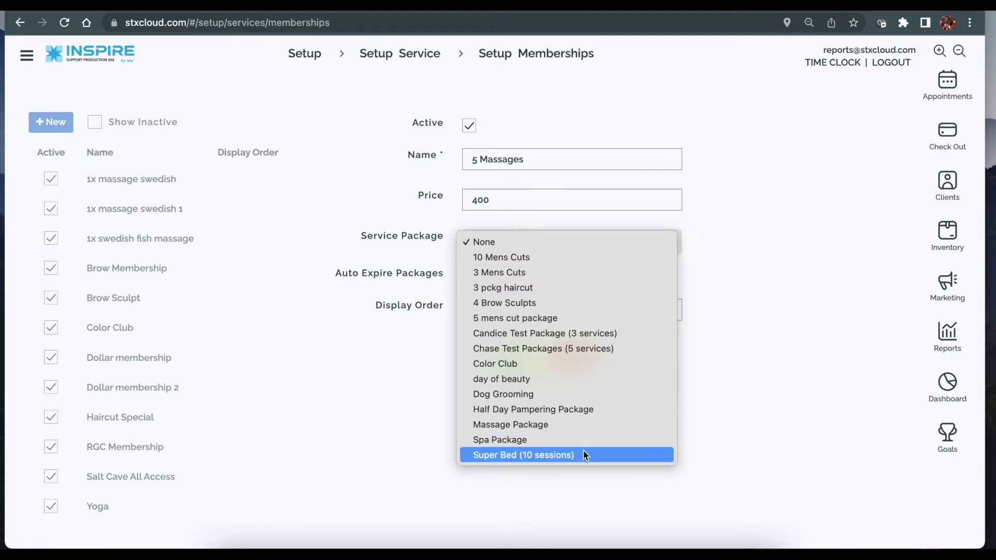
click(576, 425)
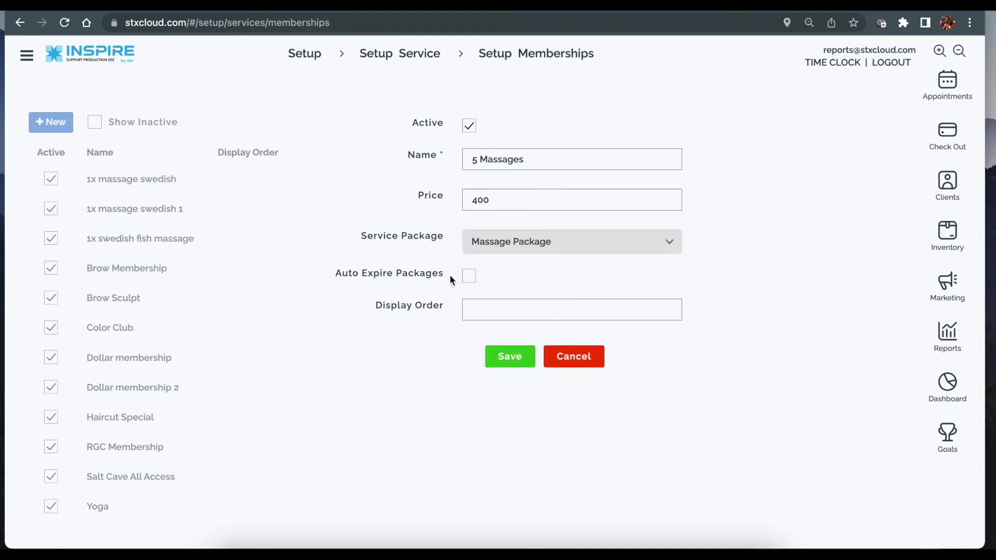
click(470, 276)
Step: Give the 5 Massages membership display order 1 and save it
click(472, 311)
text(1)
click(494, 355)
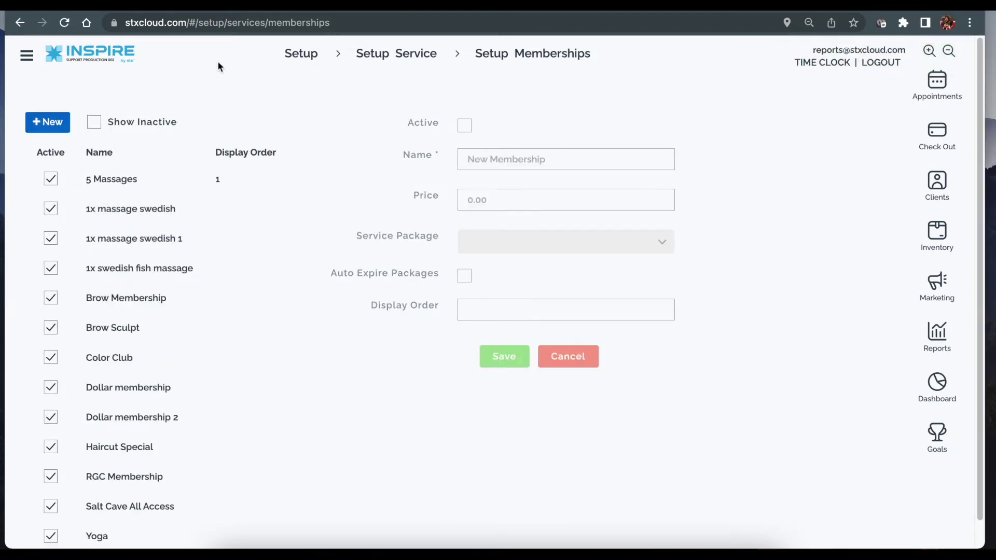
click(27, 56)
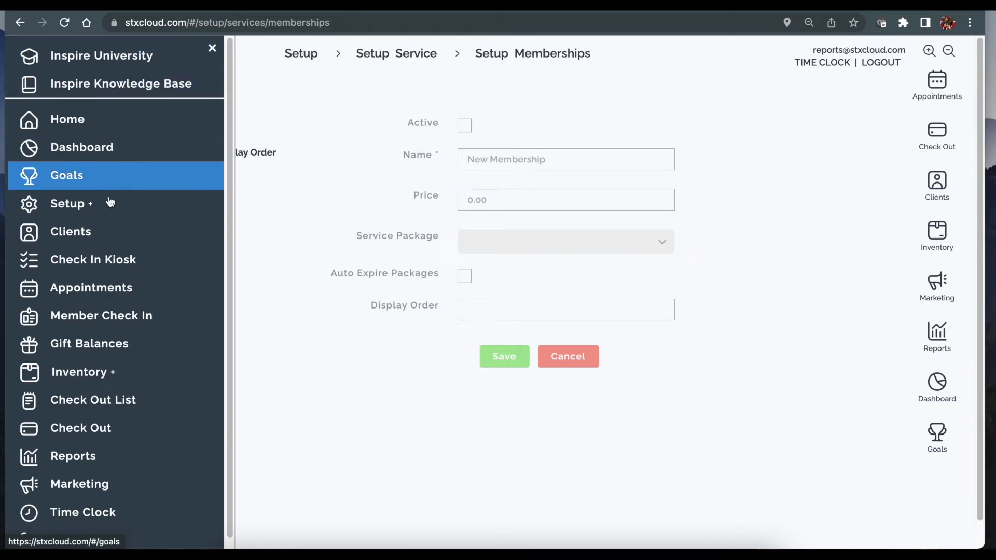
Step: On Member Check In, start a new member and pick the existing client found by first-name search
click(120, 317)
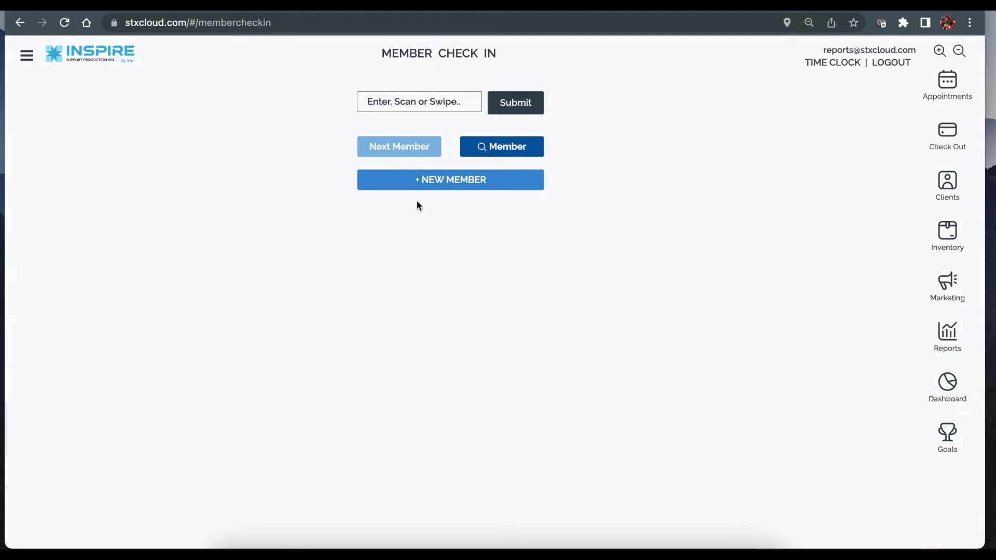
click(444, 186)
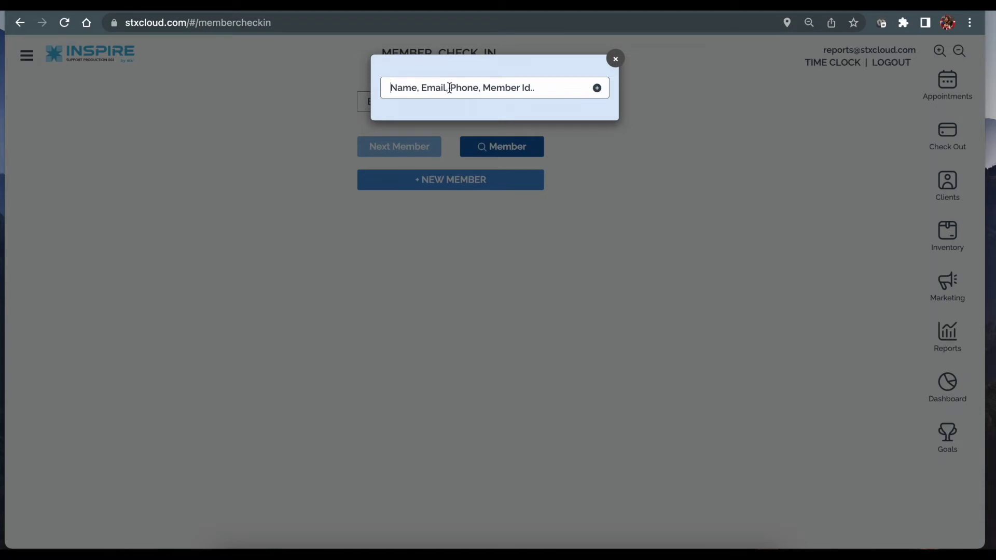
text(Carol)
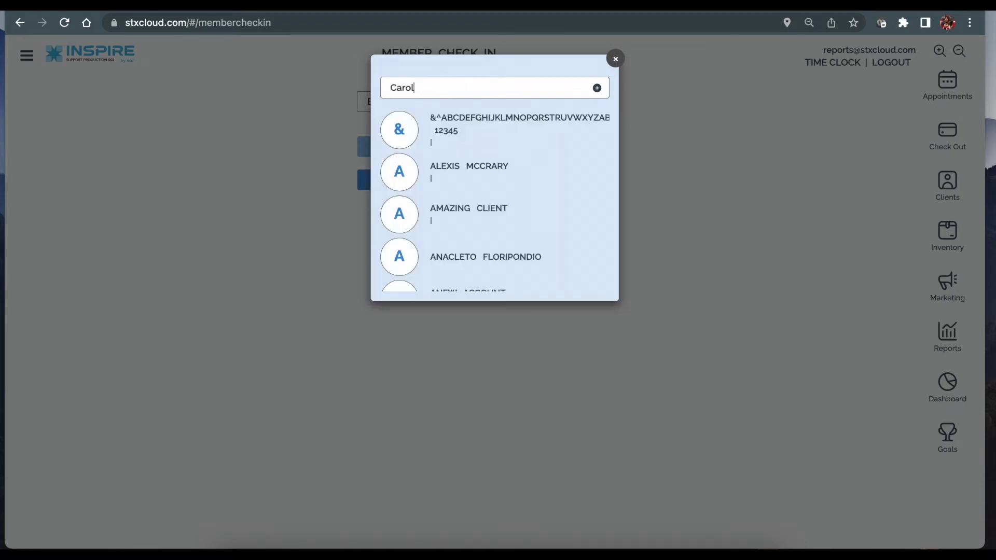
click(499, 150)
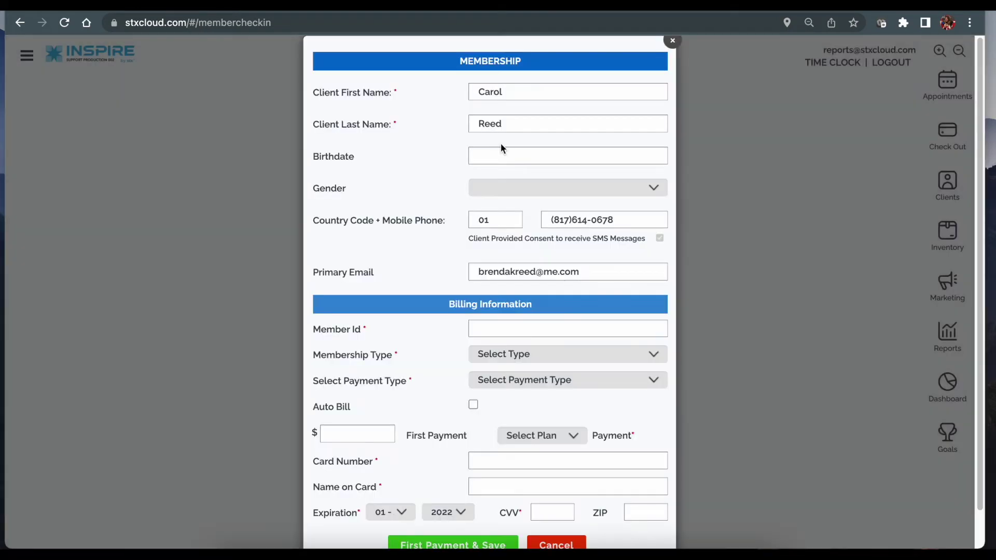
Step: Leave birthdate and gender unset and enter the client's member ID in the billing section
scroll(473, 150, down, 1)
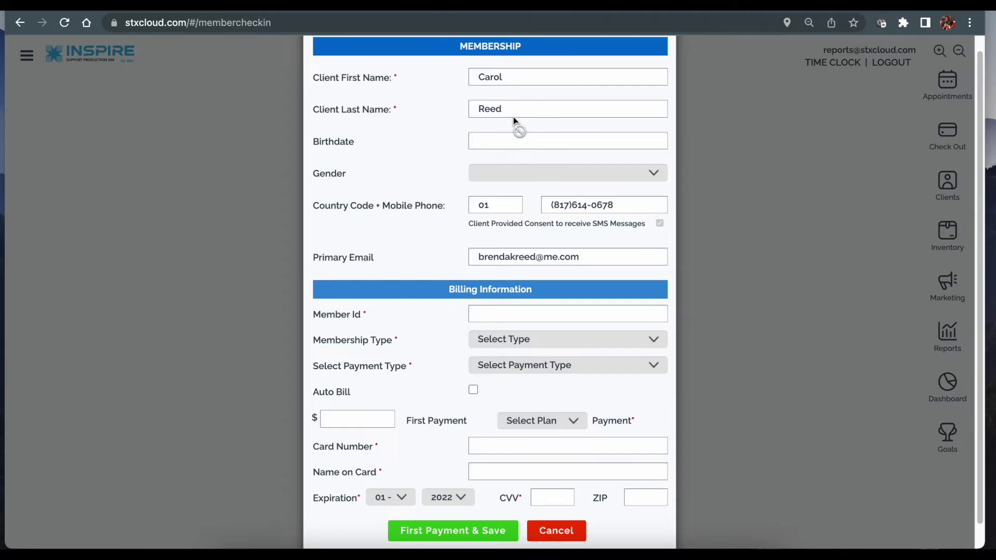
scroll(513, 117, down, 1)
scroll(512, 121, down, 1)
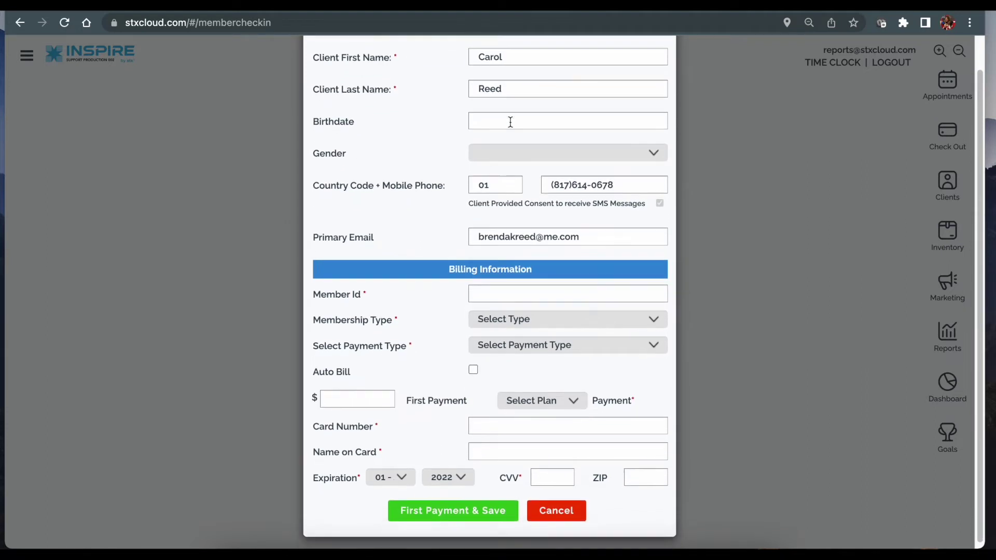
click(511, 120)
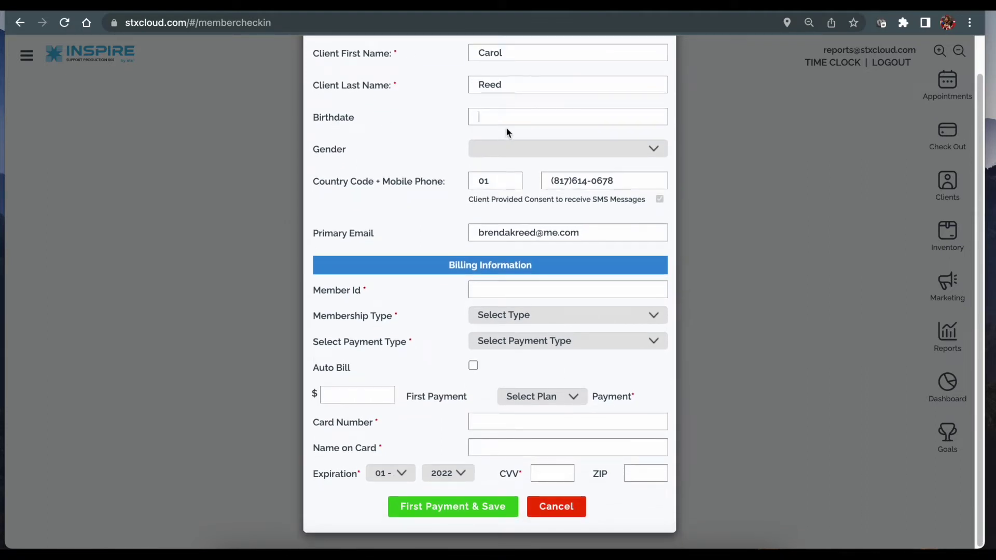
click(503, 149)
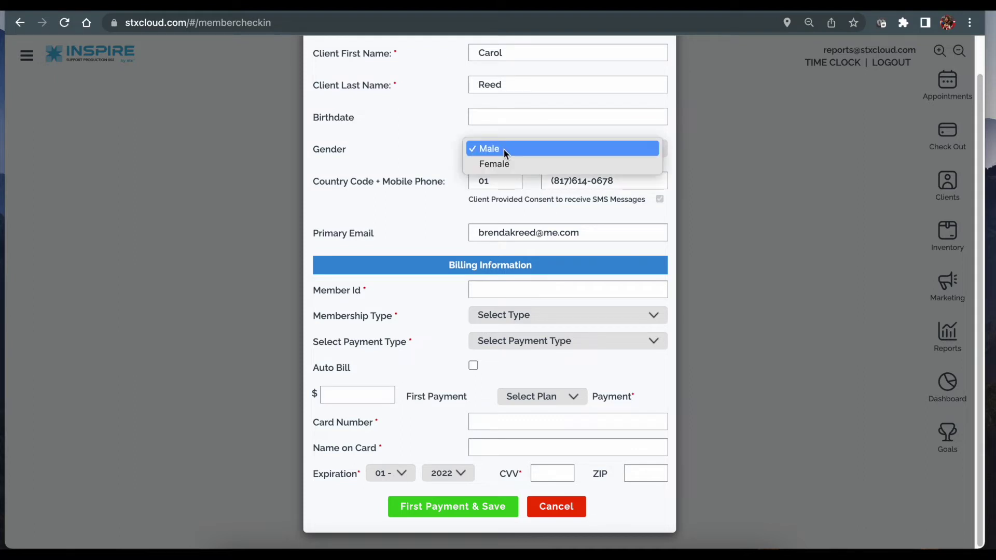
click(372, 159)
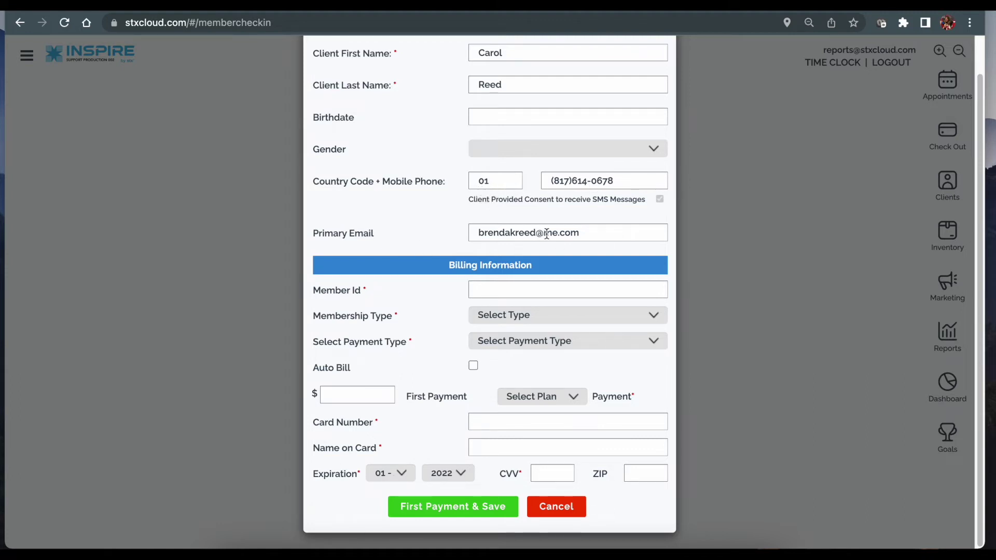
click(484, 288)
text(987456123)
Step: Choose the 5 Massages membership type and Clover payment type, then select the 400 first payment amount
click(496, 314)
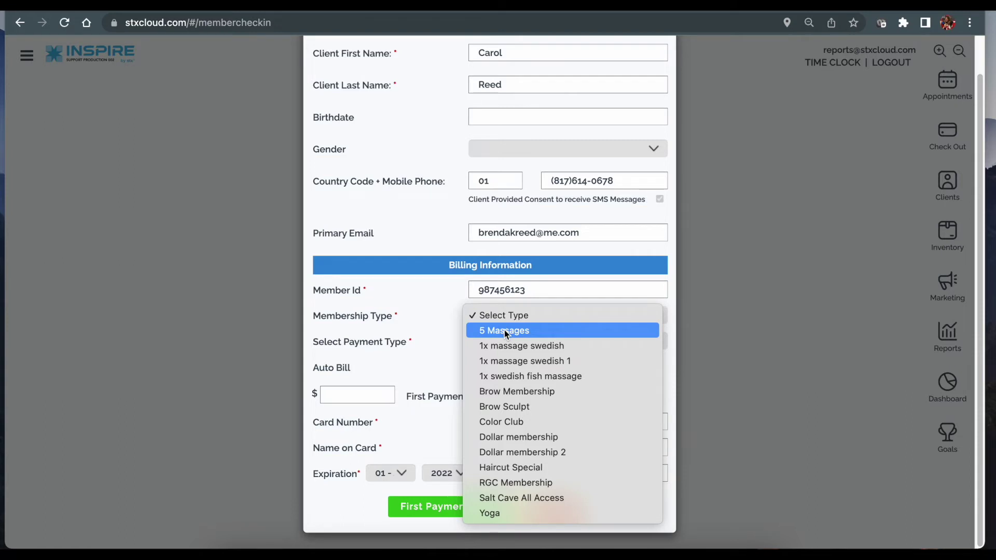
click(505, 332)
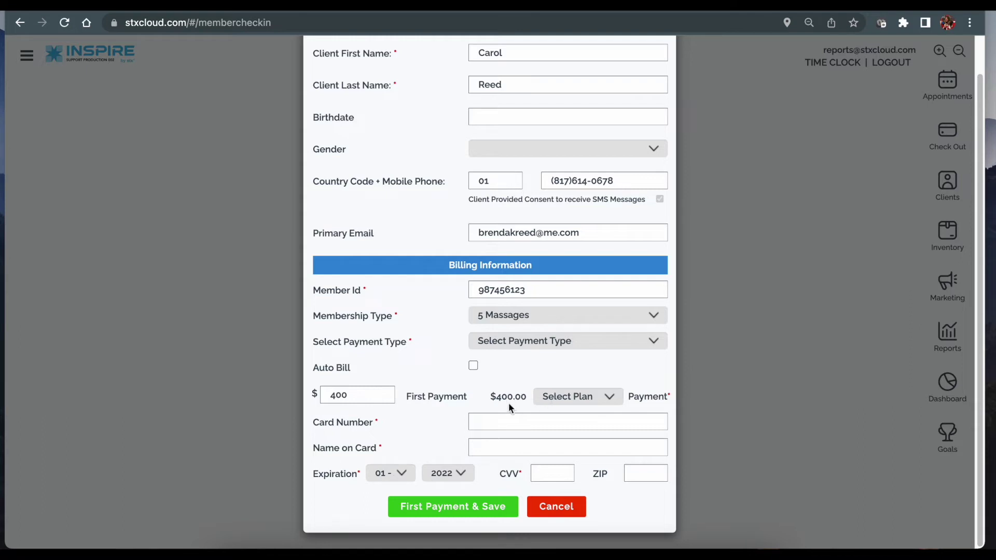
click(496, 340)
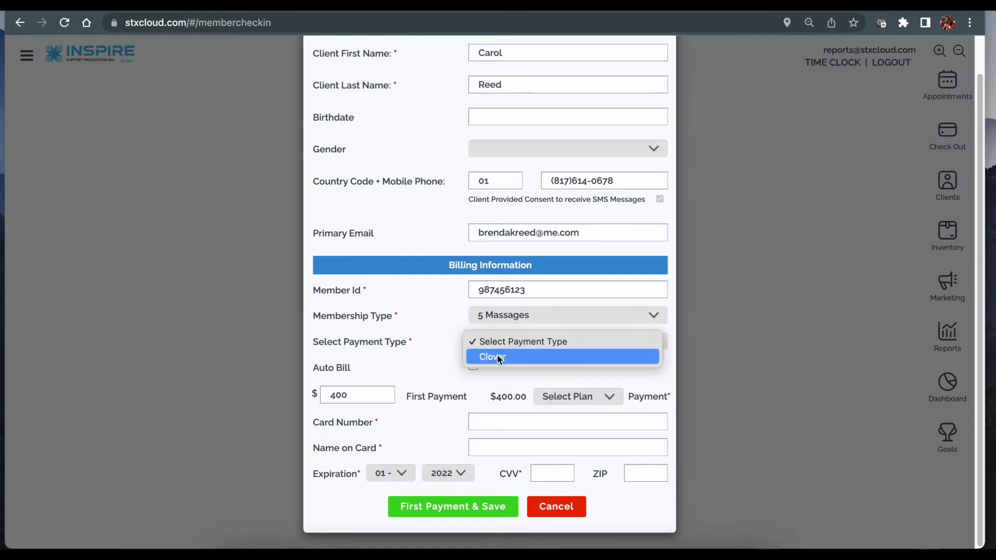
click(531, 357)
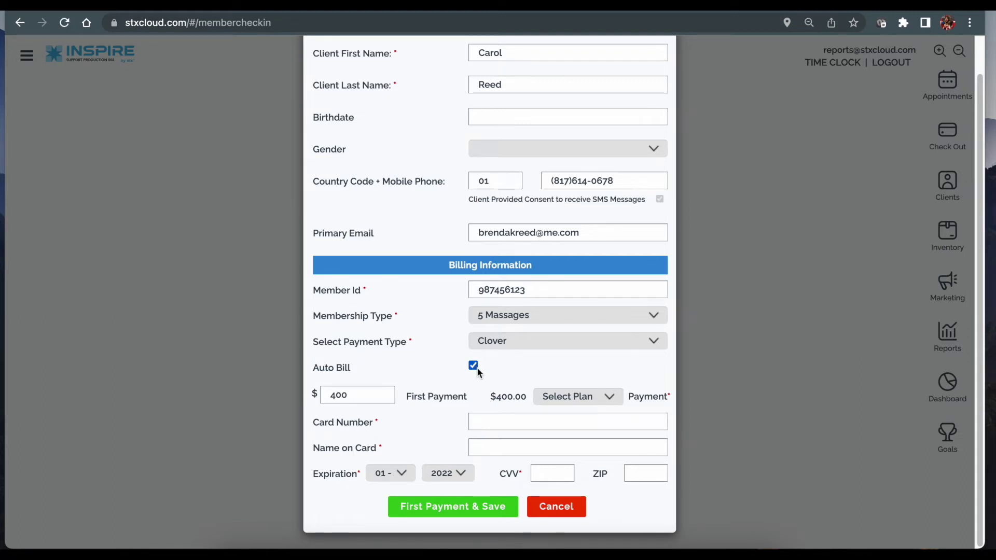
click(388, 393)
drag(351, 395, 292, 394)
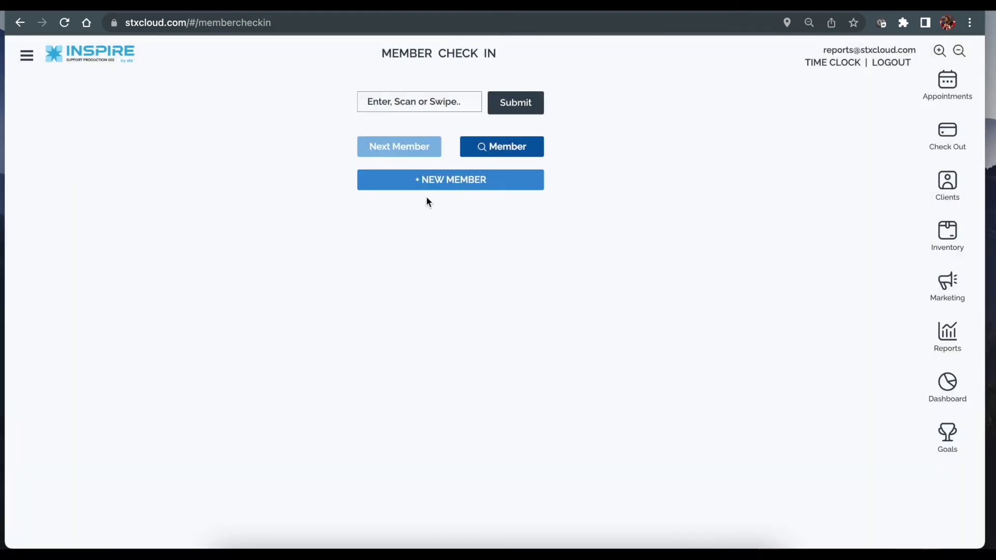
Step: Reopen a new membership form for another client found by name search
click(431, 180)
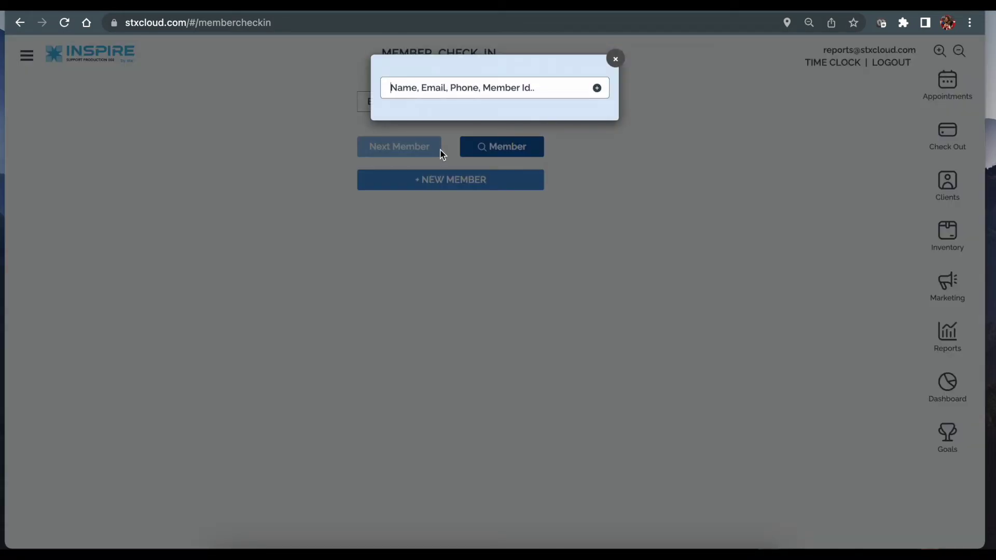
text(brenda)
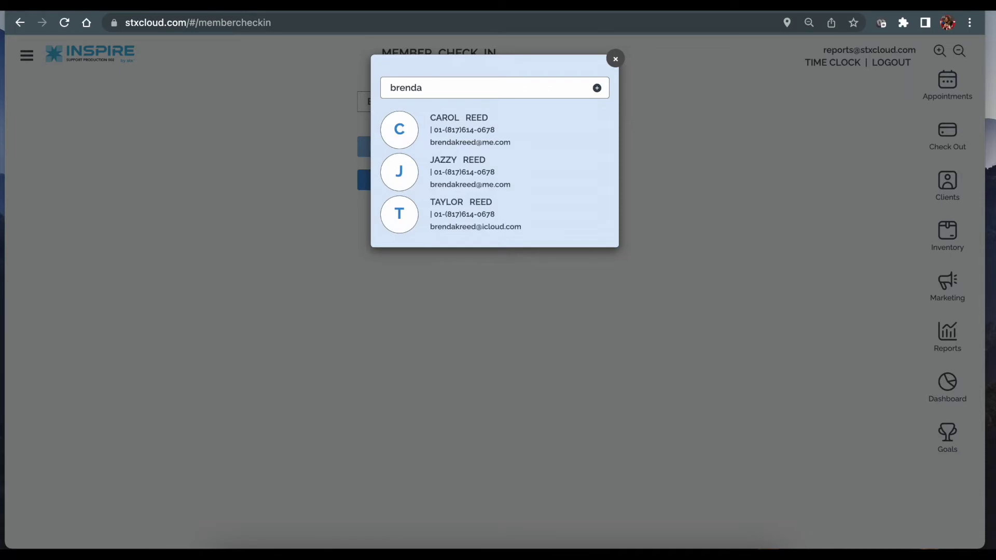
click(471, 119)
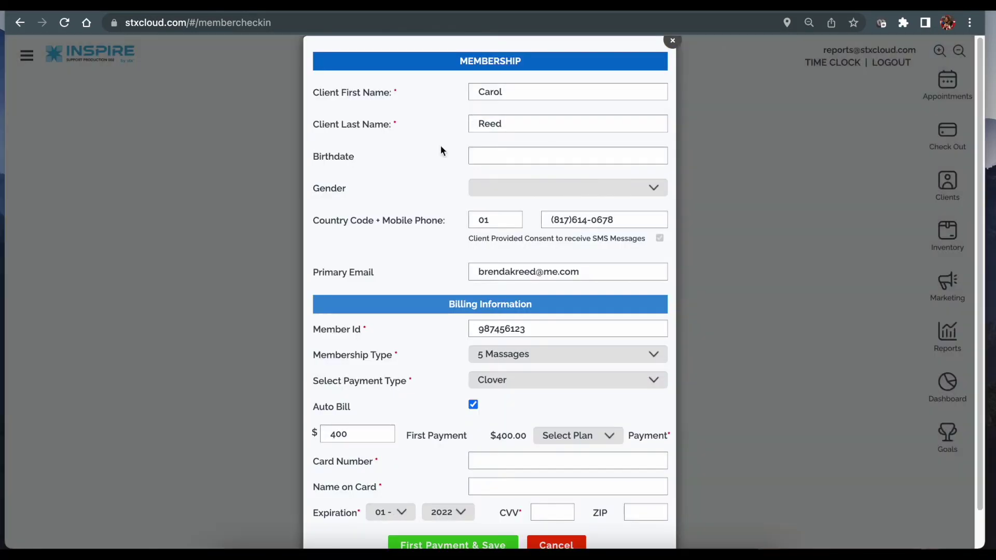
click(485, 454)
scroll(484, 455, down, 1)
Step: Change the first payment to 299.00, choose the Monthly plan, then cancel the form
click(362, 397)
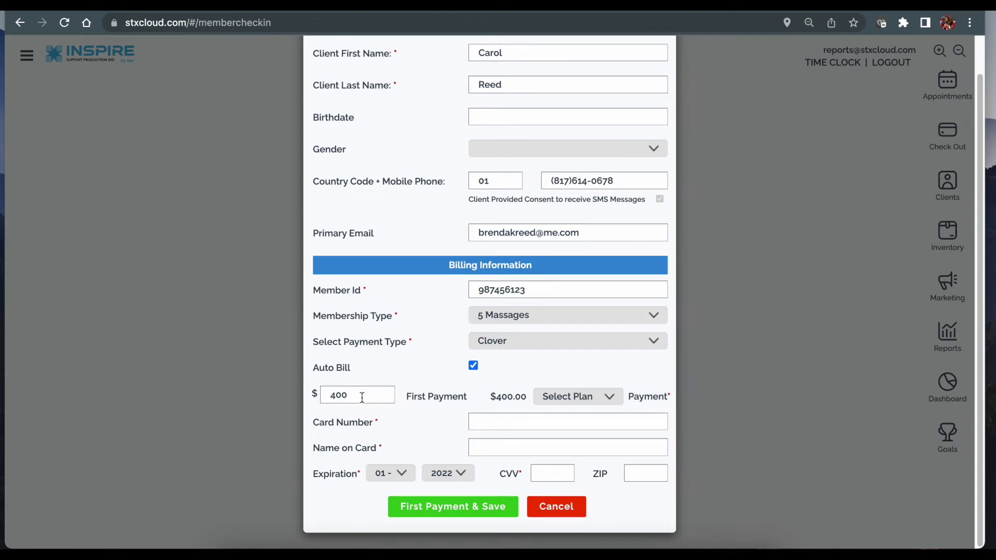
key(BackSpace)
key(BackSpace)
text(19.99)
key(ctrl+a)
text(299.00)
click(565, 398)
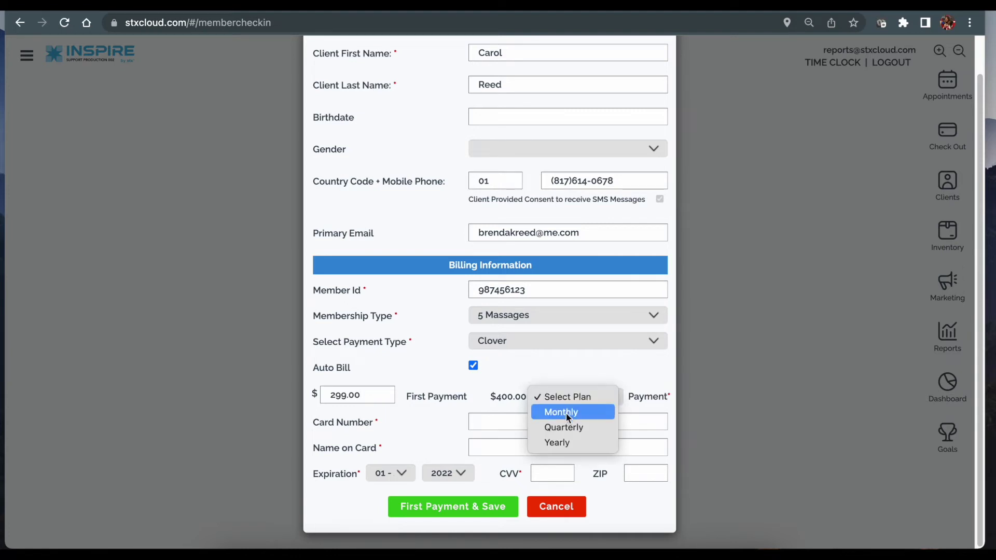
click(566, 418)
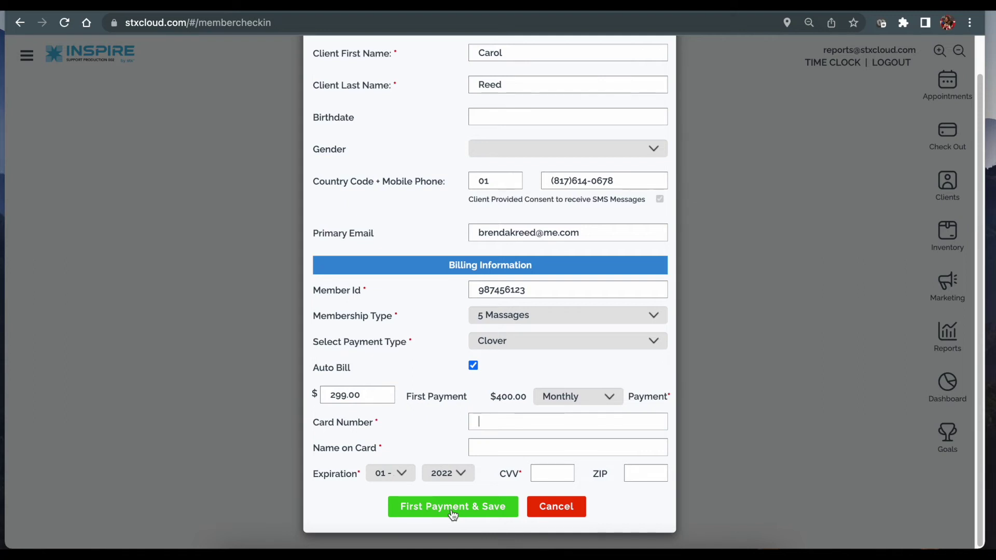
click(555, 513)
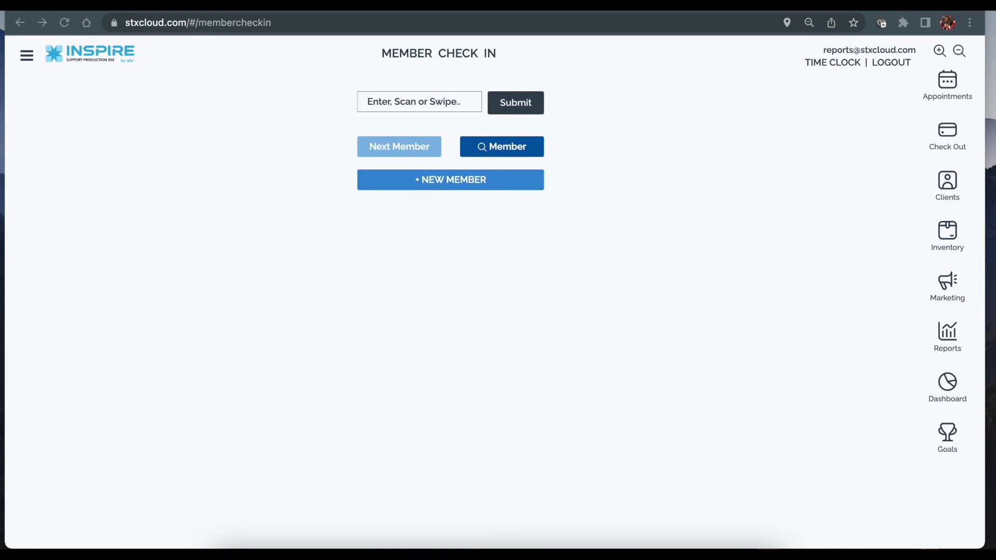
Step: Check in two members by entering and submitting each member ID in turn
click(419, 102)
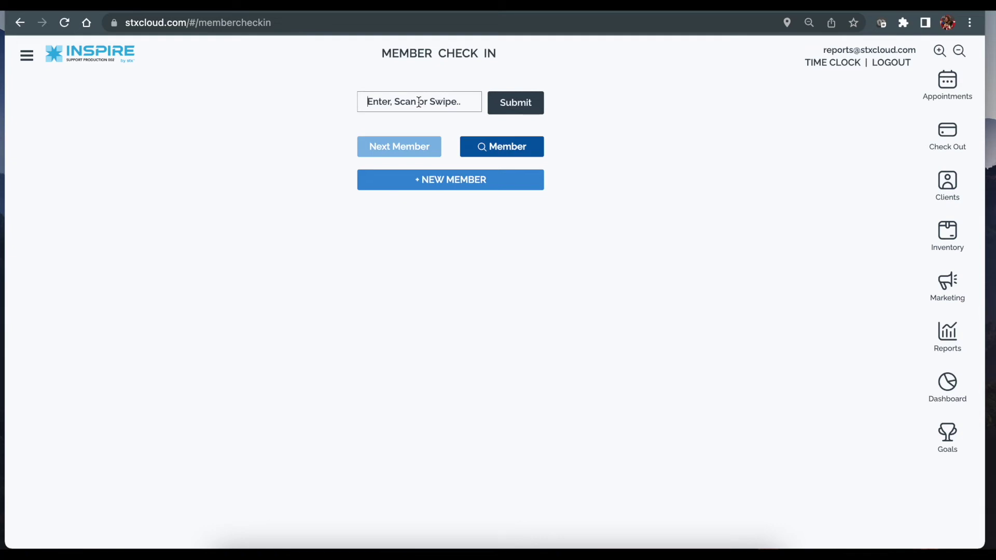
text(455287)
click(504, 103)
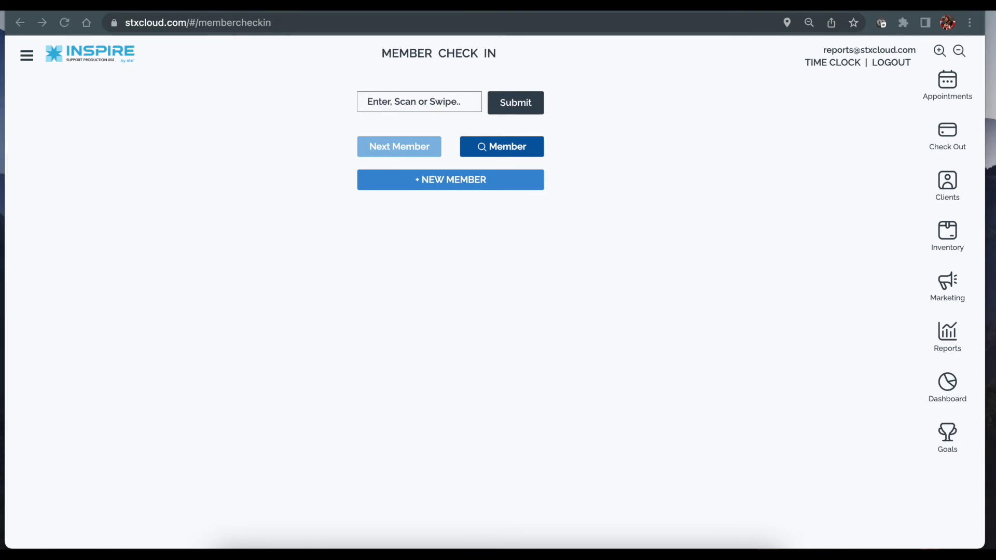
click(443, 101)
text(10271990)
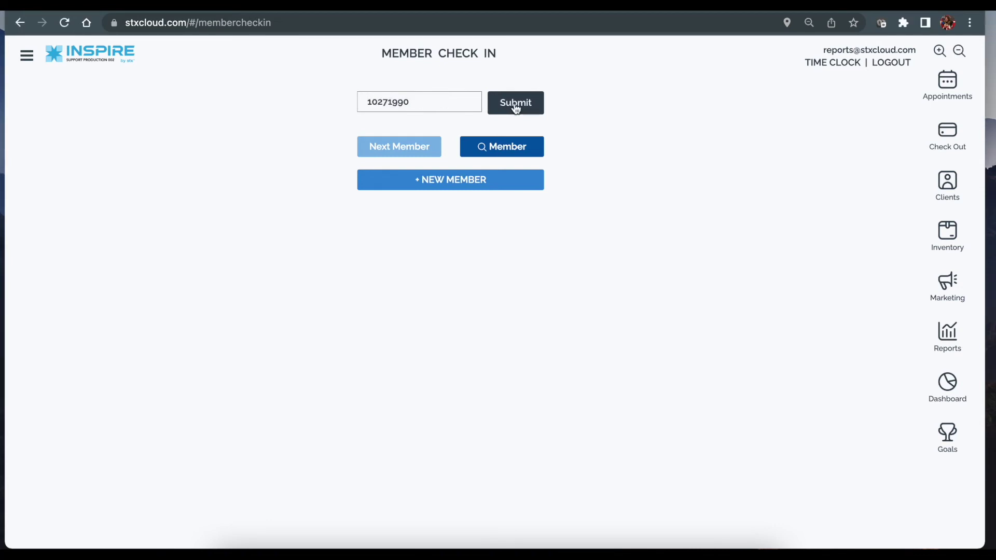
click(515, 106)
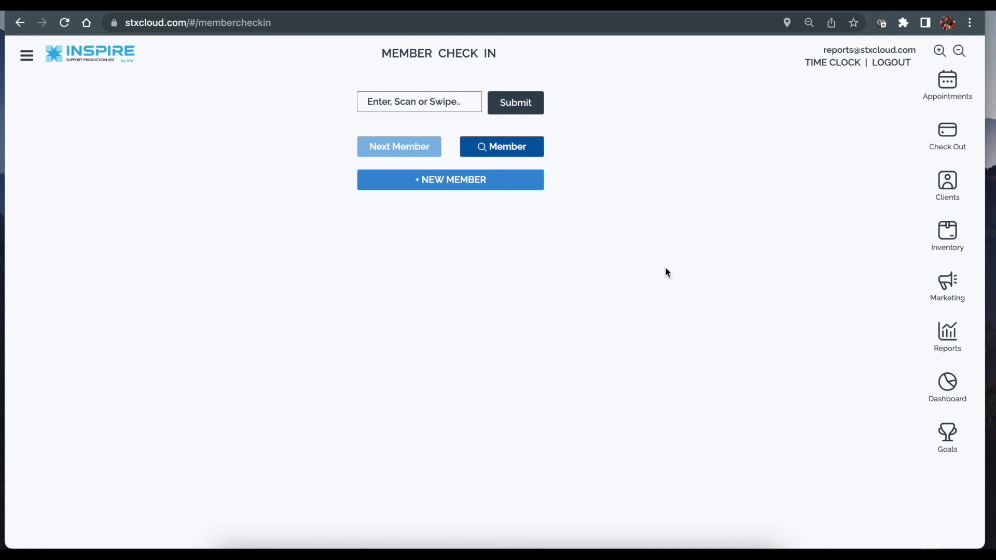
Step: Check in the client found by name search for Brow Membership, then clear for the next member
click(520, 150)
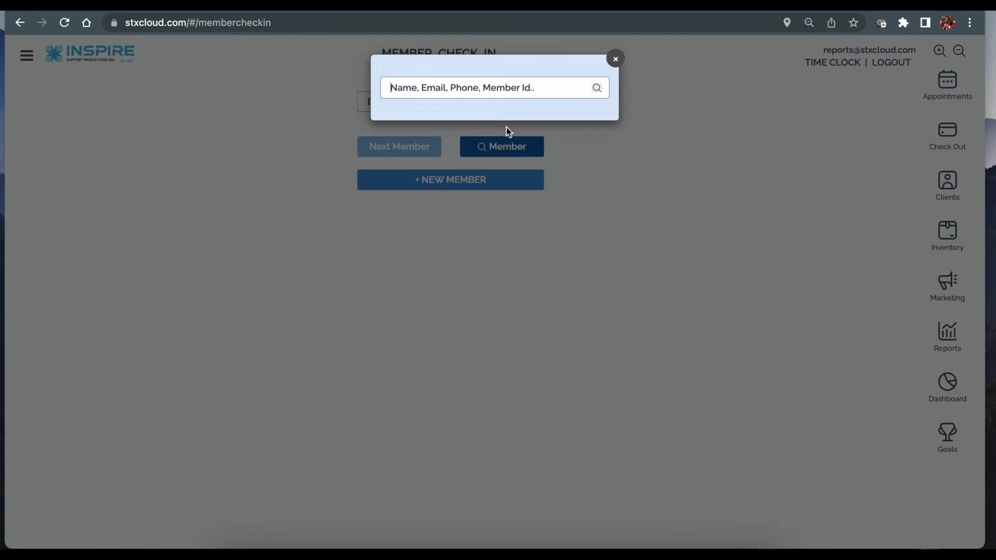
text(shannon w)
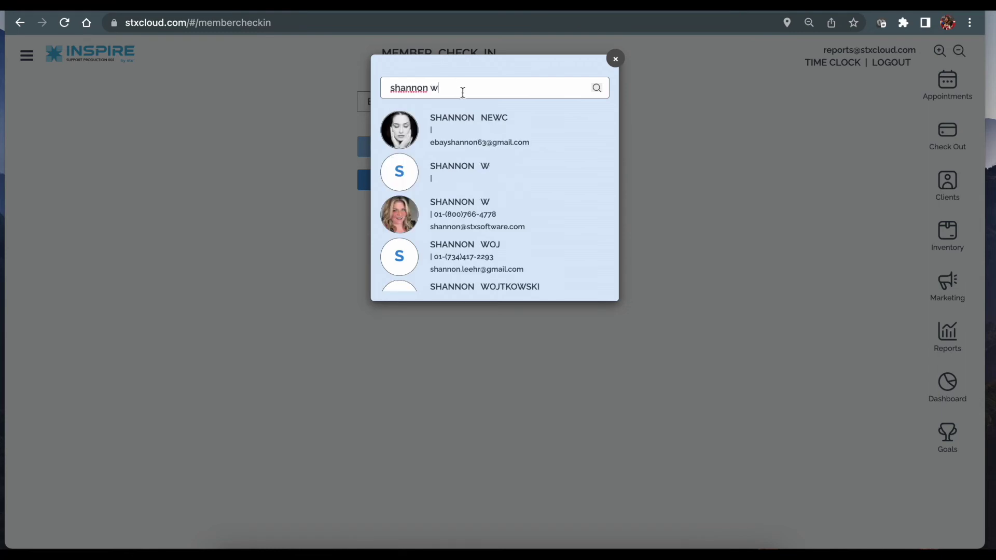
click(472, 212)
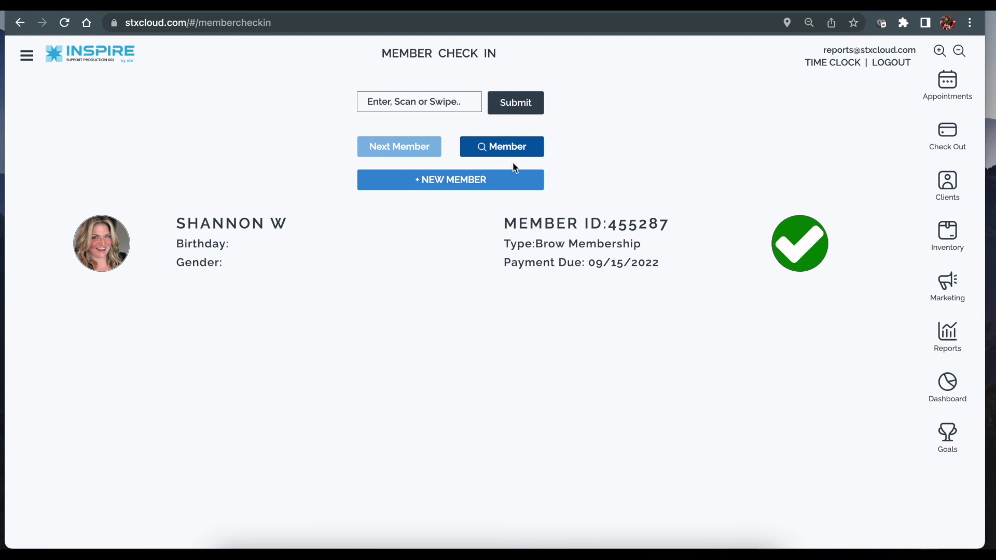
click(384, 155)
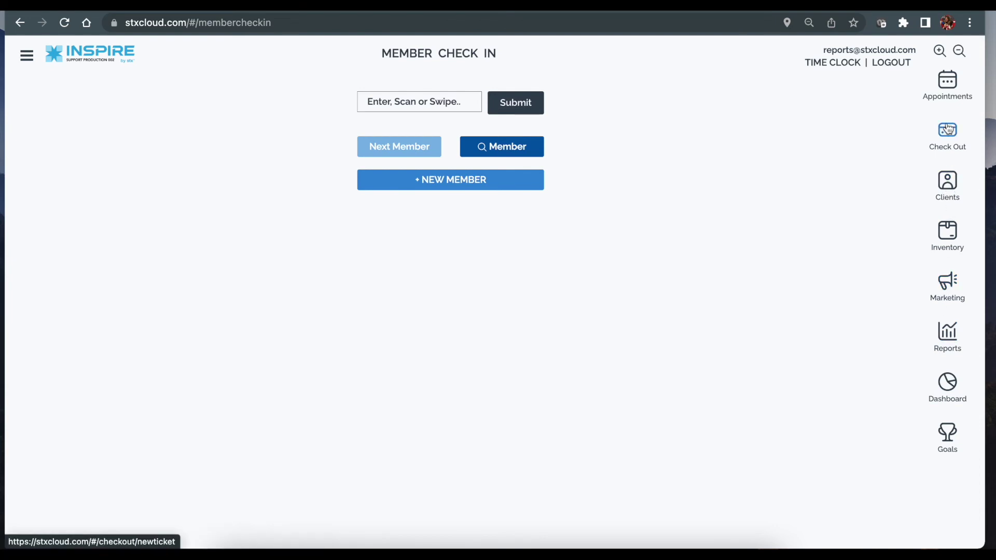
Step: Search the Clients list by name and open the matching client's record
click(947, 184)
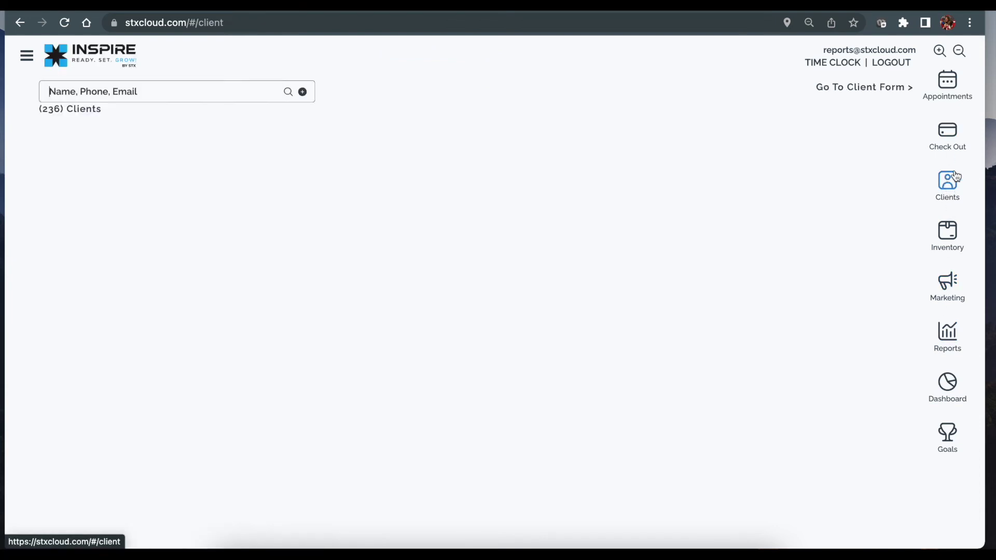
click(115, 91)
text(shannon w)
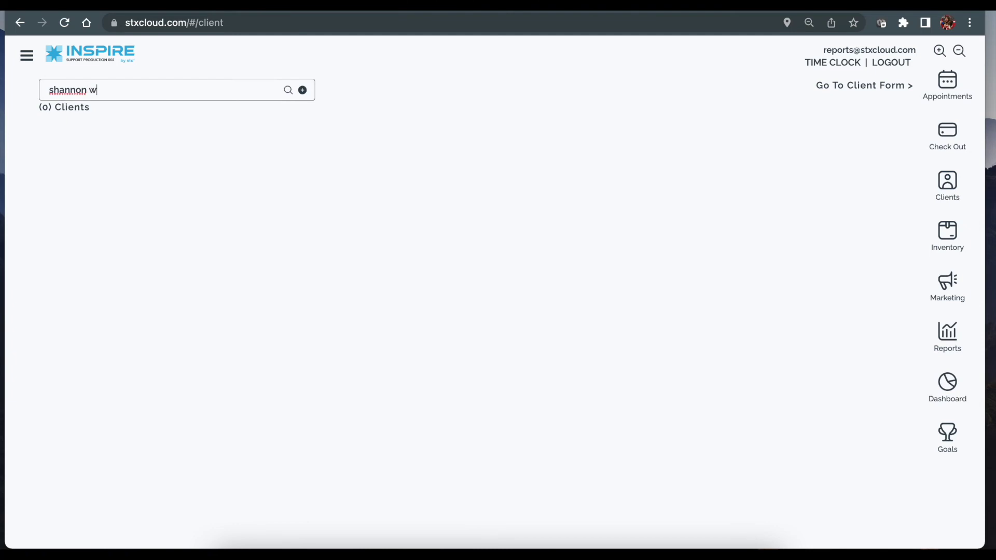
click(129, 186)
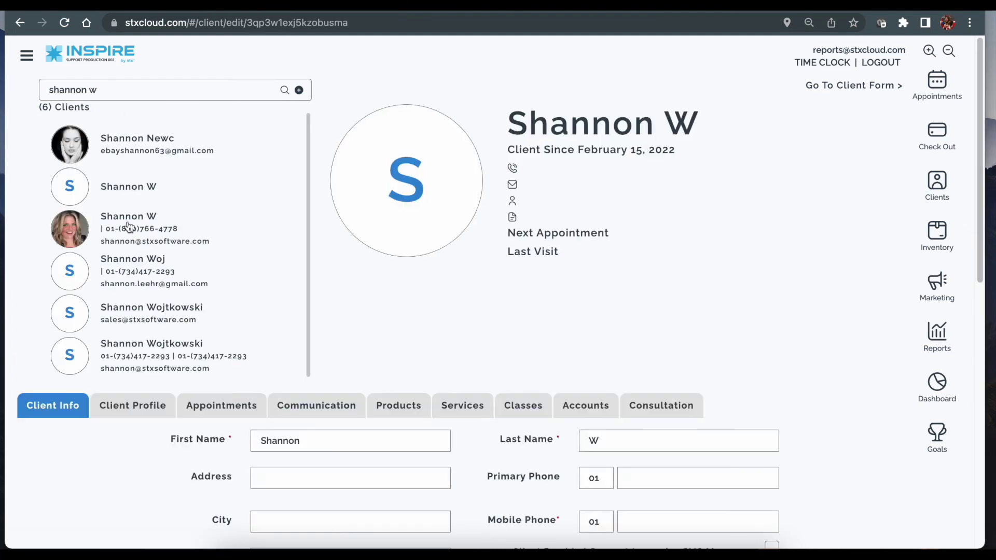
click(129, 226)
Step: Show the client's Accounts tab and scroll down to the Brow Membership billing row and Packages
click(586, 405)
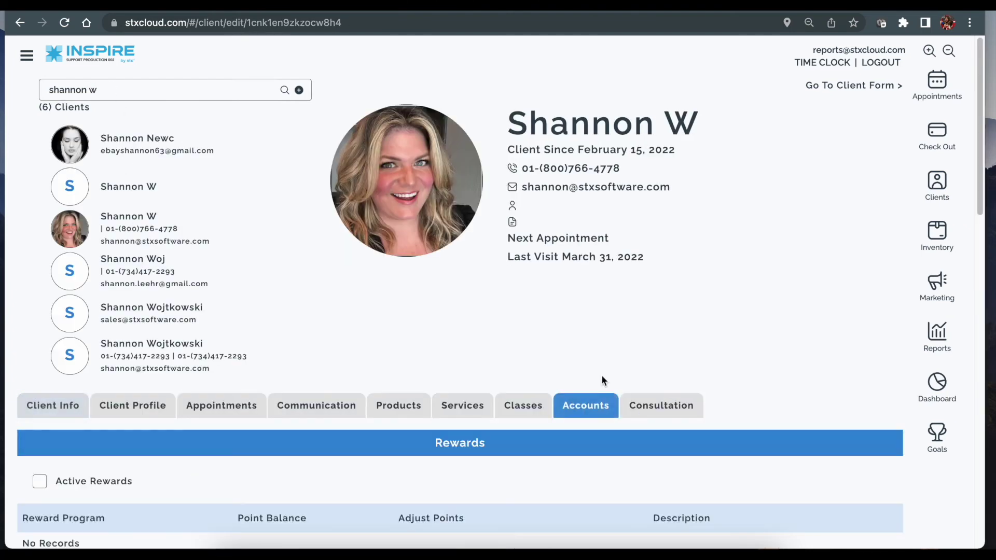
scroll(618, 360, down, 2)
scroll(618, 360, down, 5)
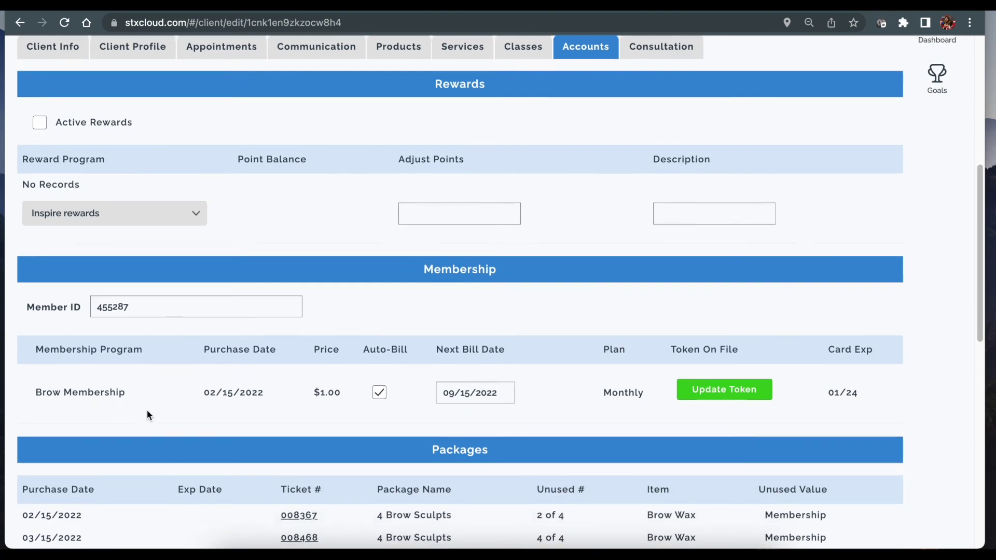
scroll(148, 410, down, 1)
click(123, 254)
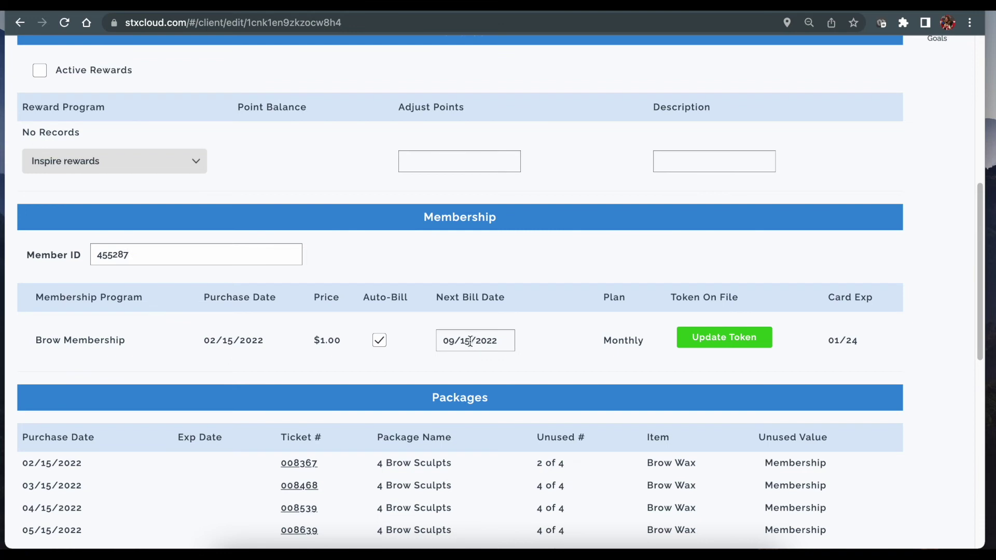
Step: Change the Brow Membership's next bill date from 09/15/2022 to 10/15/2022, then check the card expiry field
click(469, 342)
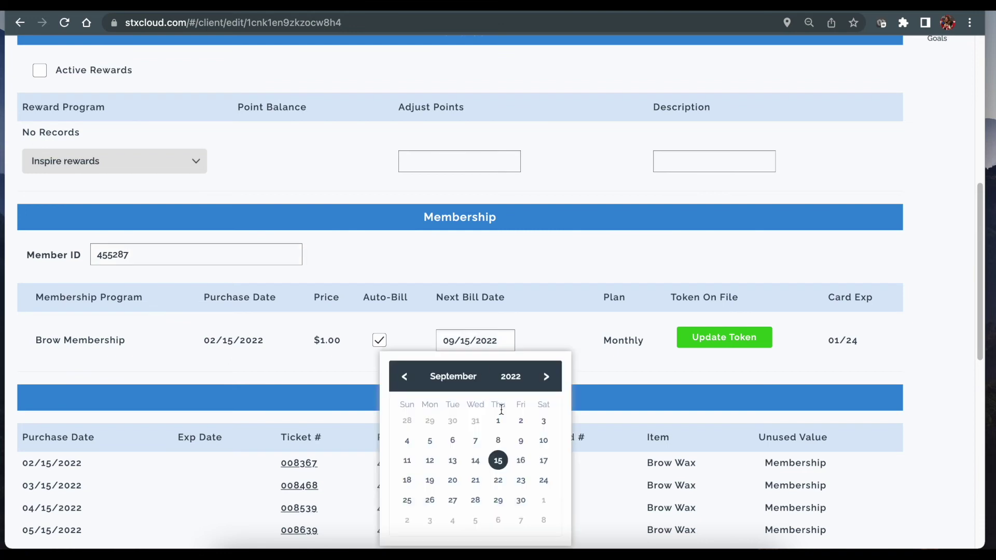
click(546, 376)
click(543, 460)
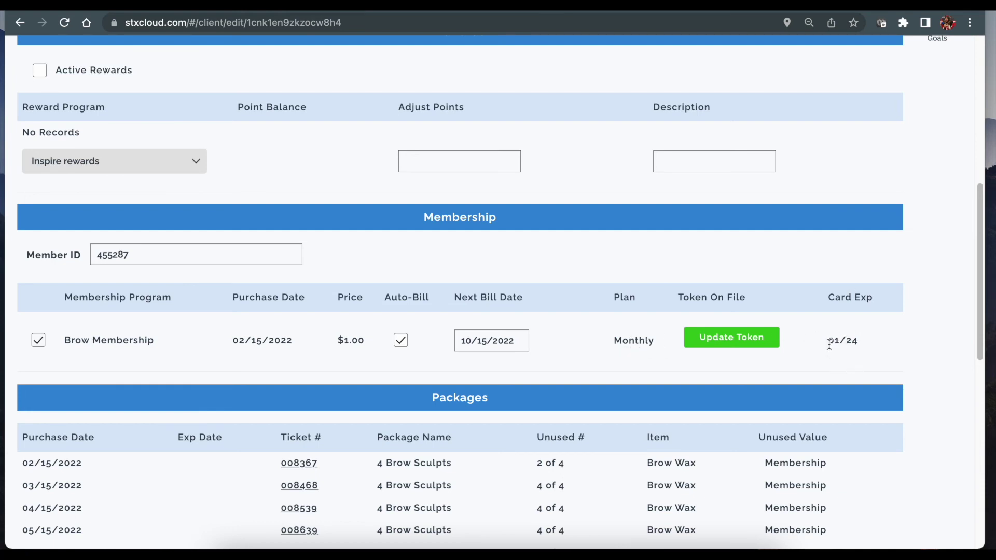
triple_click(830, 344)
click(831, 344)
Step: Open the membership's card token form, cancel it unsaved, and return to the client's Accounts
click(755, 343)
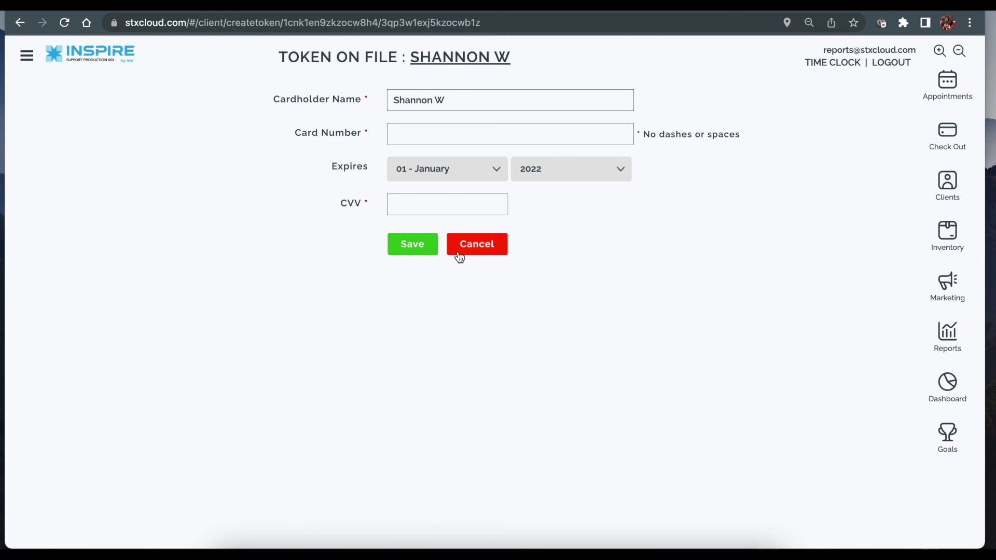
click(476, 251)
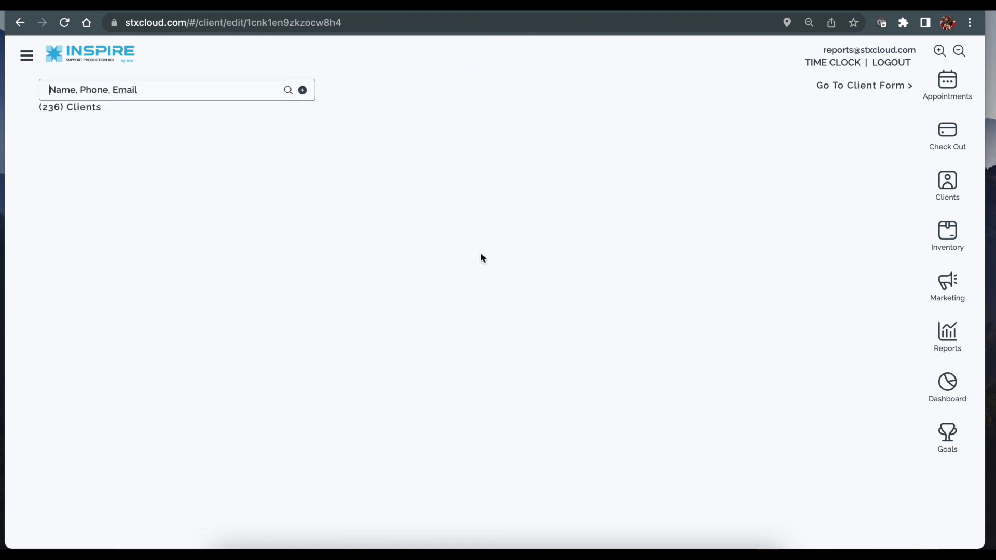
click(562, 413)
Step: Review the Packages table: seven 4 Brow Sculpts packages totalling $25.76 unused
scroll(673, 330, down, 10)
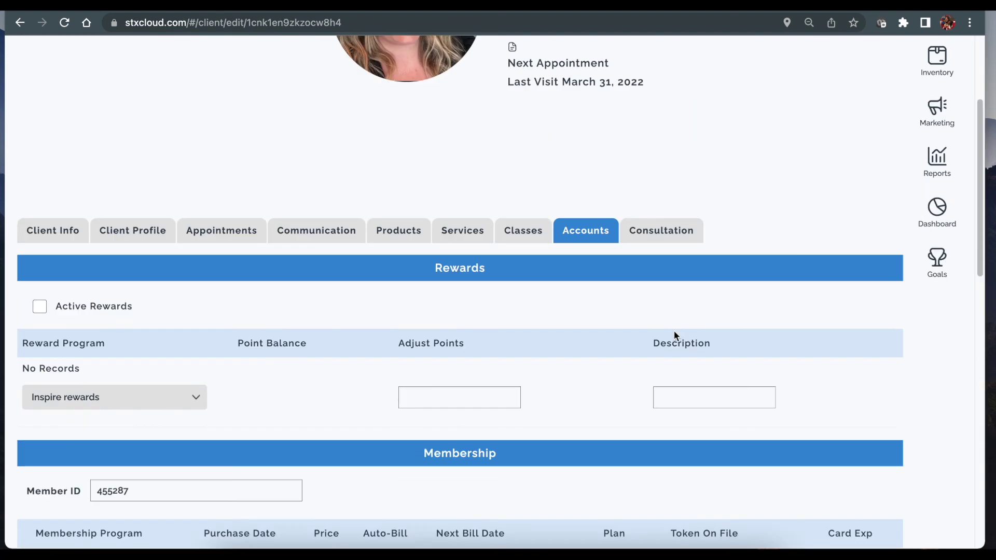
scroll(674, 332, down, 1)
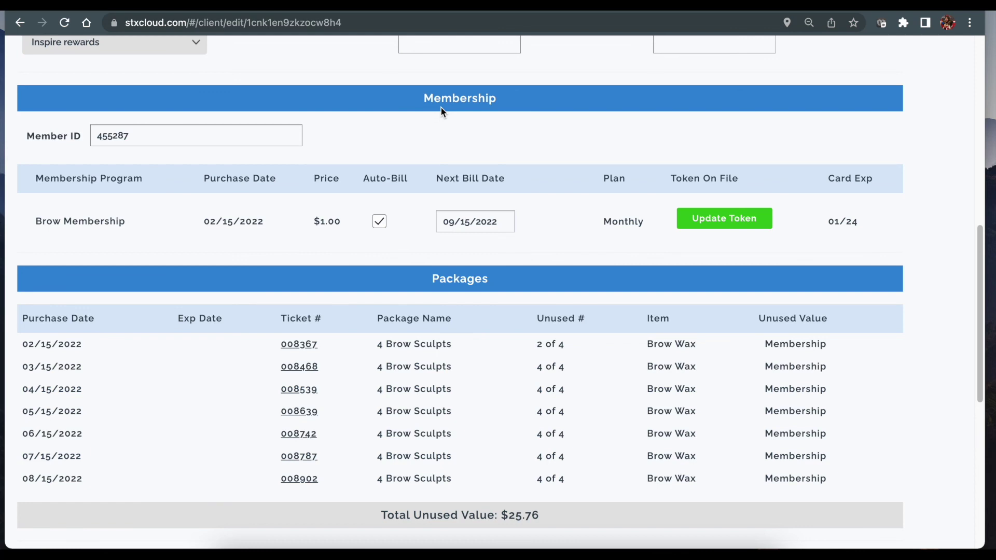
scroll(441, 107, down, 2)
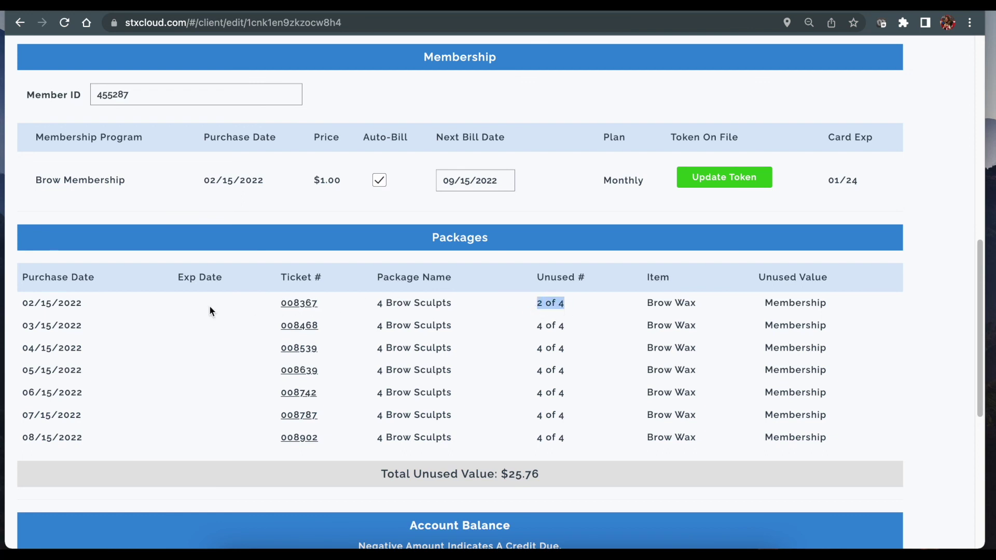
click(564, 306)
scroll(699, 310, down, 2)
scroll(600, 417, down, 1)
scroll(584, 417, down, 1)
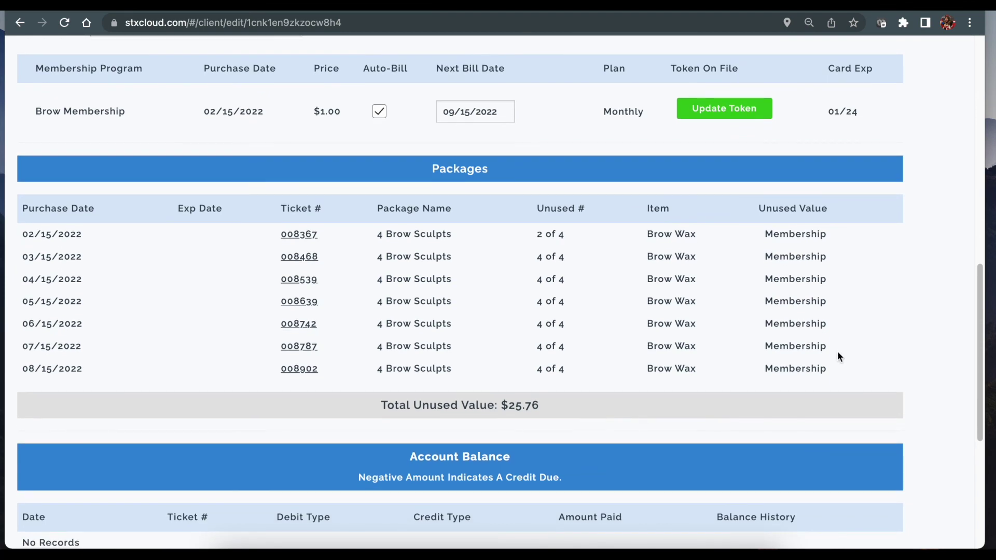
scroll(837, 350, up, 15)
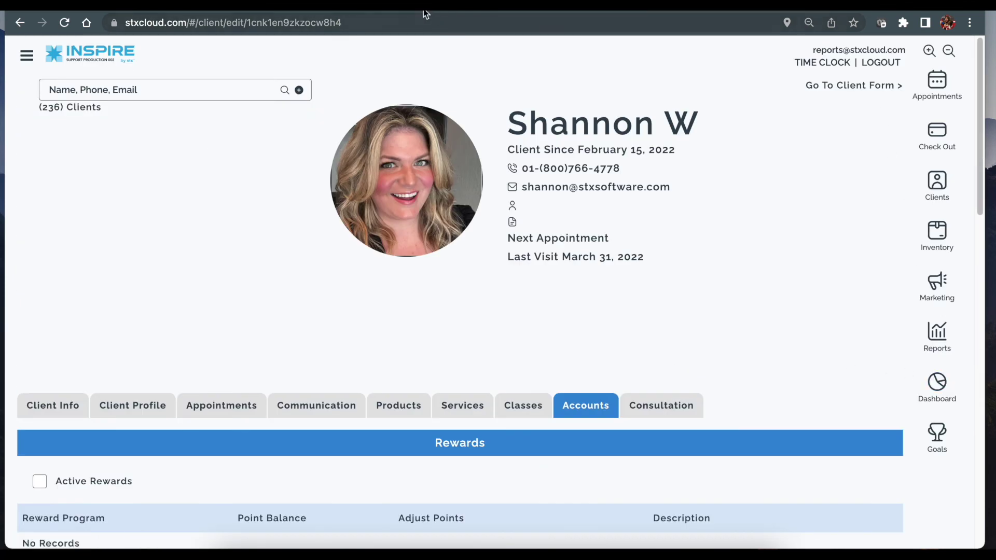